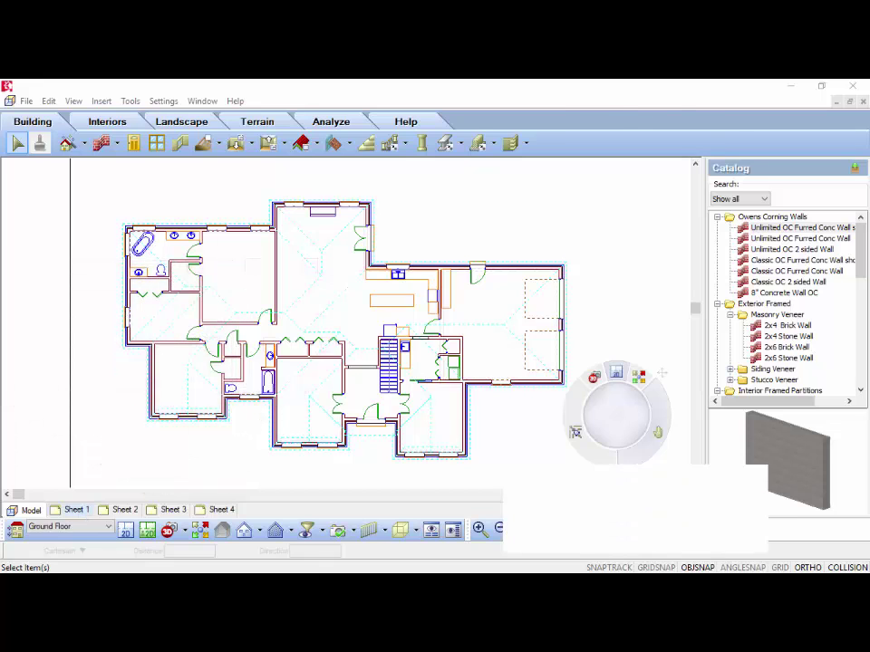
Step: Switch from Model to the empty A1 Sheet 1 layout with its title block
click(78, 511)
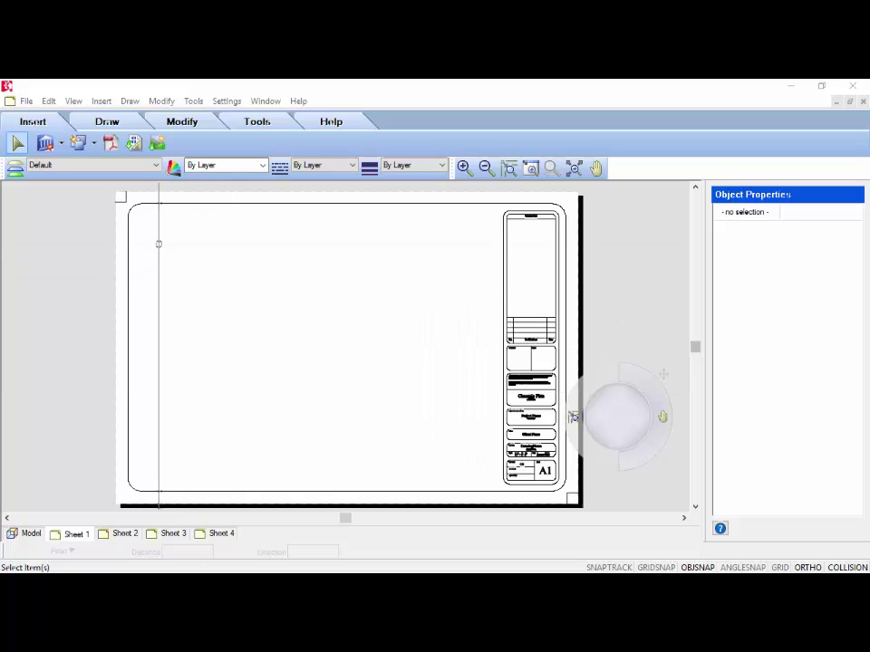
Step: Define a new SmartView previewing the ground-floor 2D Plan at 1/4" = 1'-0", and check the available scales
click(106, 103)
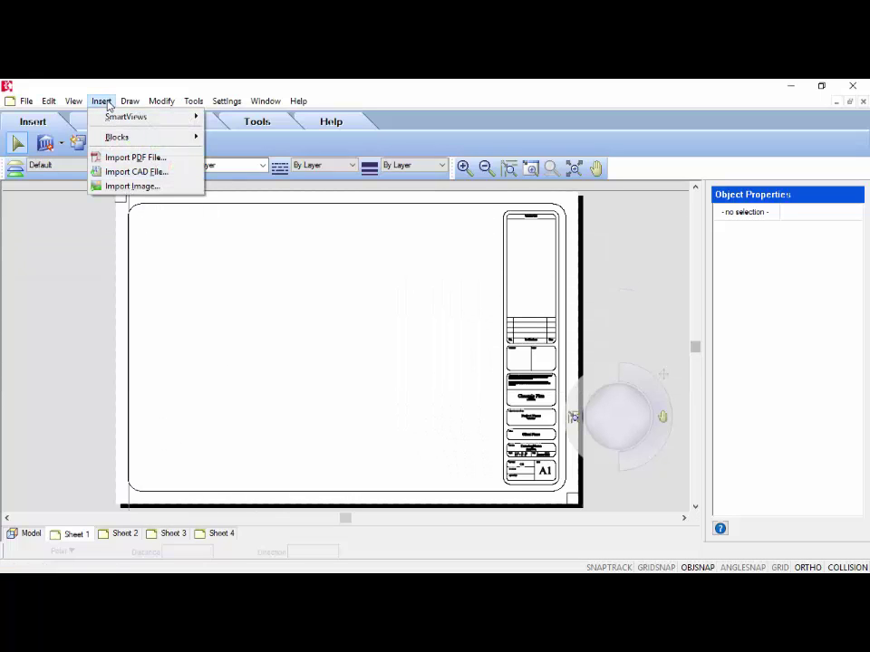
mouse_move(176, 117)
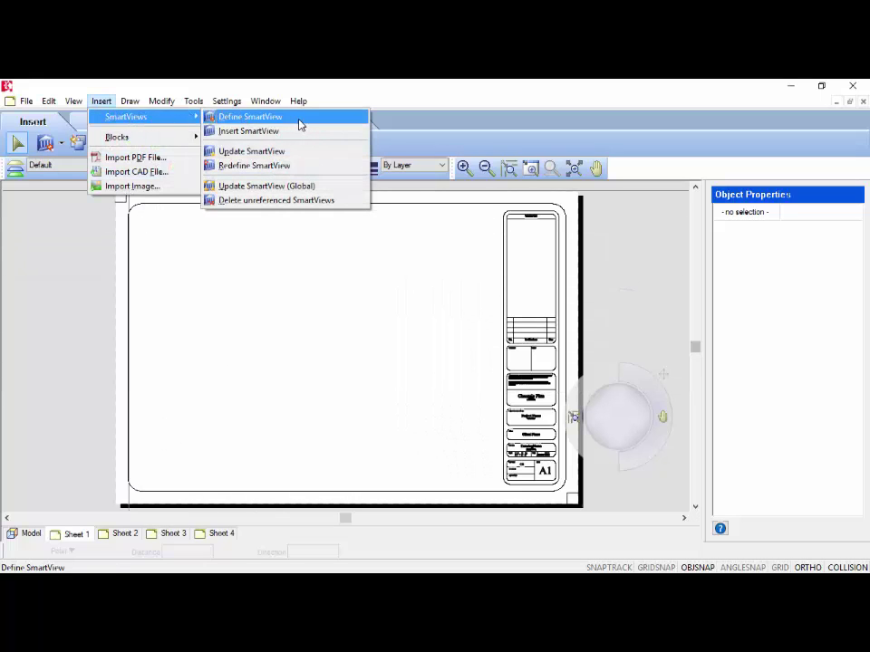
click(299, 120)
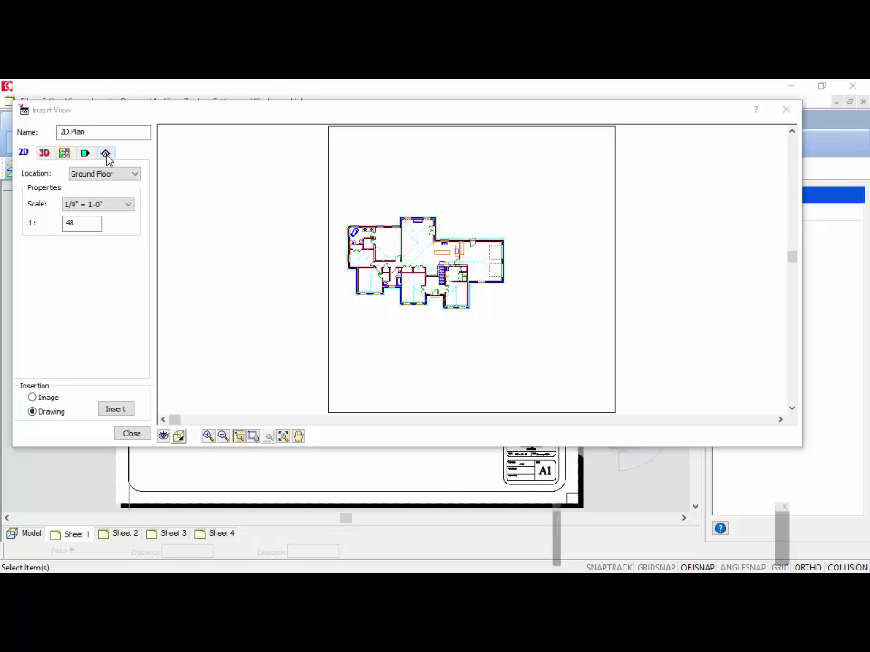
click(131, 205)
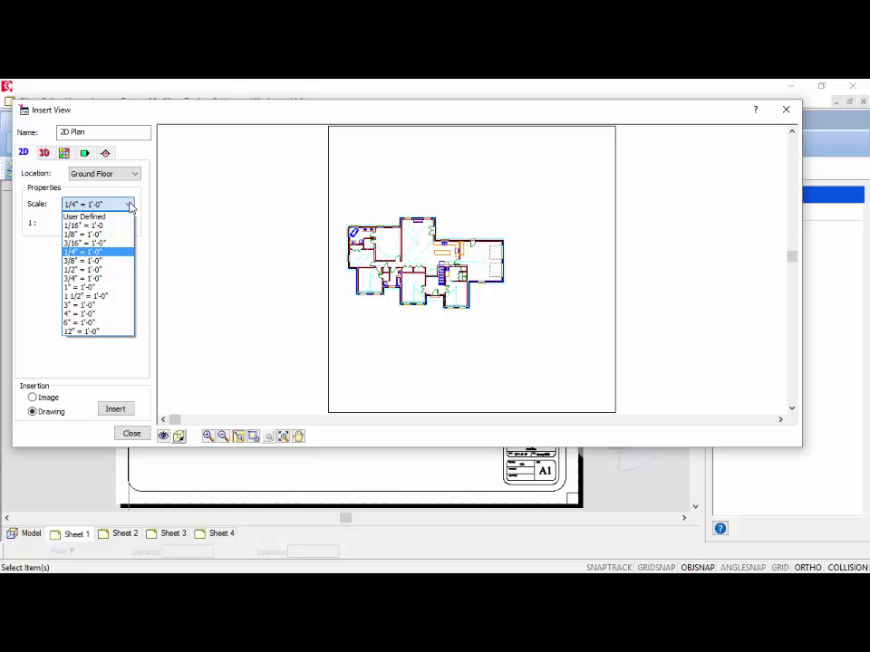
Step: Keep the 1/4" = 1'-0" scale and open the plan's View Filter
click(130, 206)
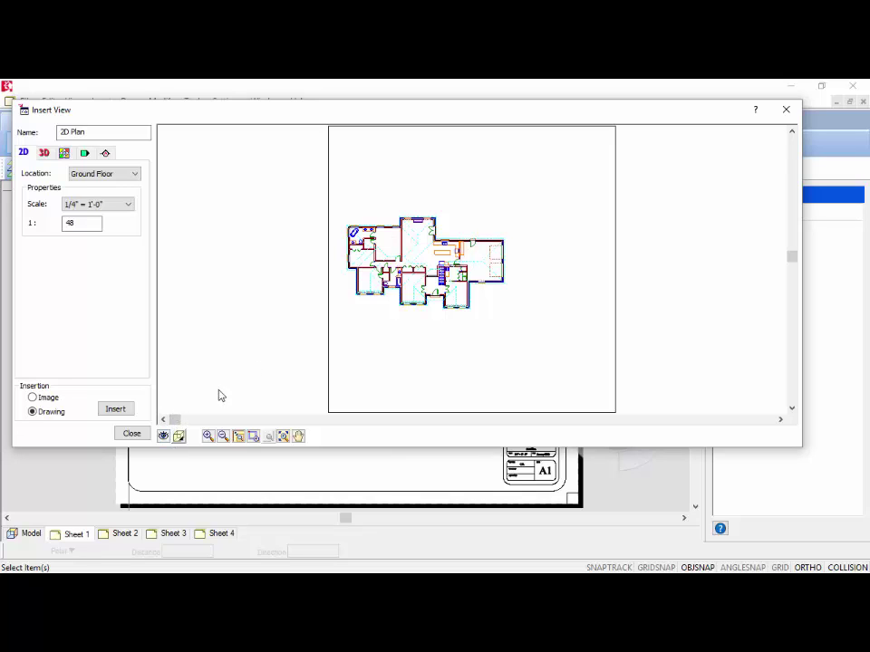
click(163, 436)
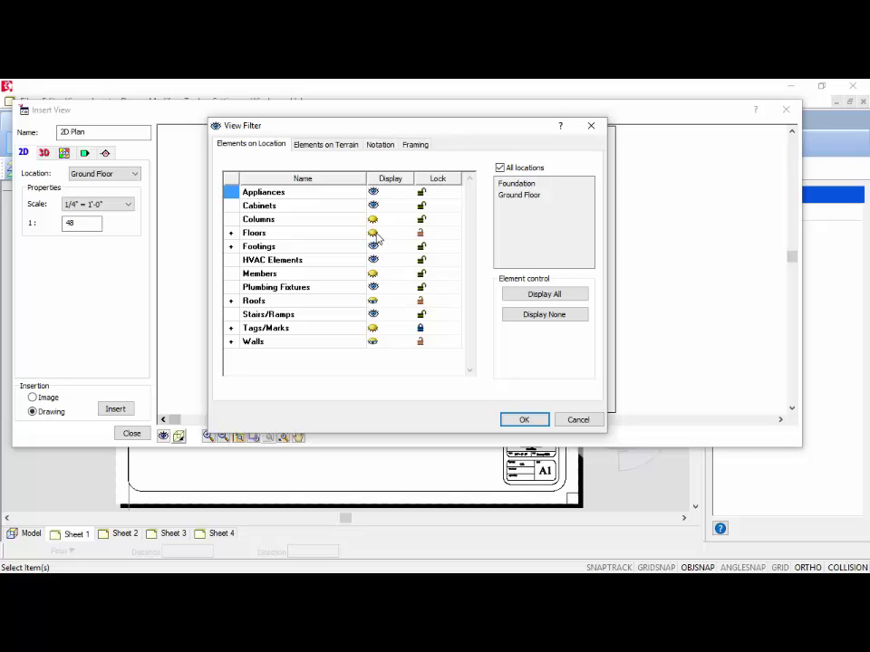
Step: Hide Roofs and Terrain in the View Filter and apply it to the plan preview
click(373, 300)
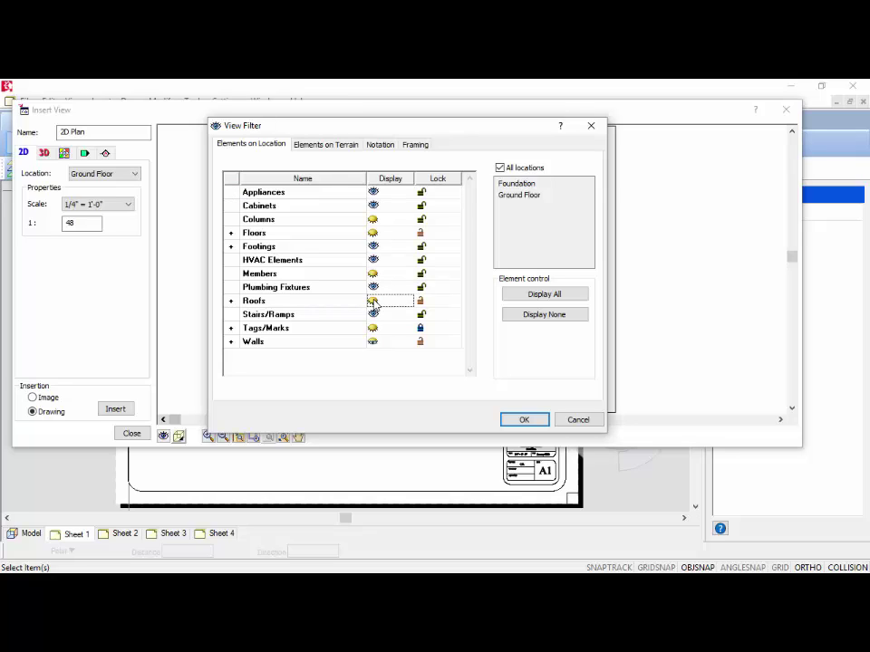
click(331, 147)
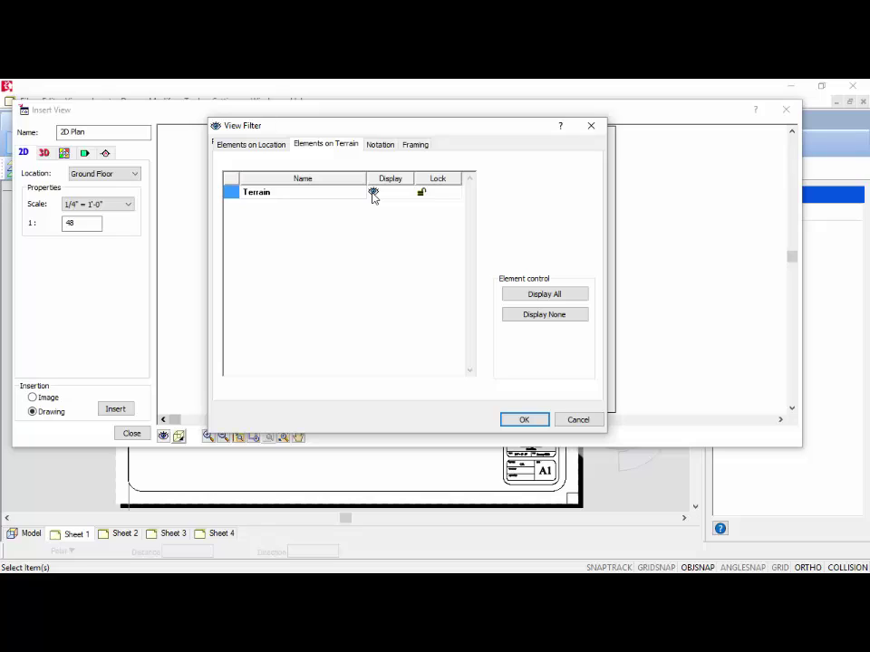
click(372, 193)
click(521, 421)
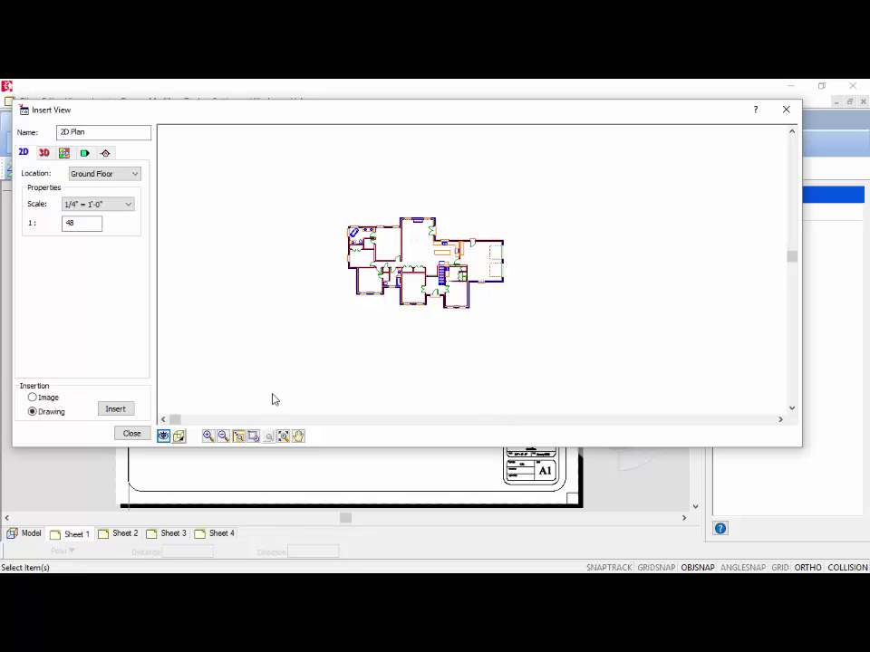
Step: Zoom into the plan preview and insert 2D Plan 1 as a drawing onto Sheet 1
click(208, 437)
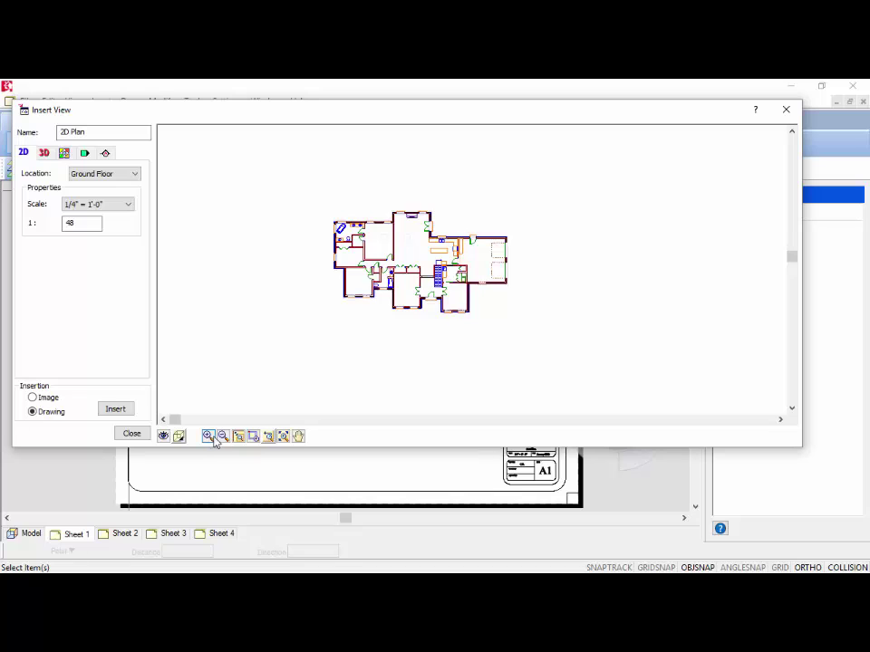
click(209, 436)
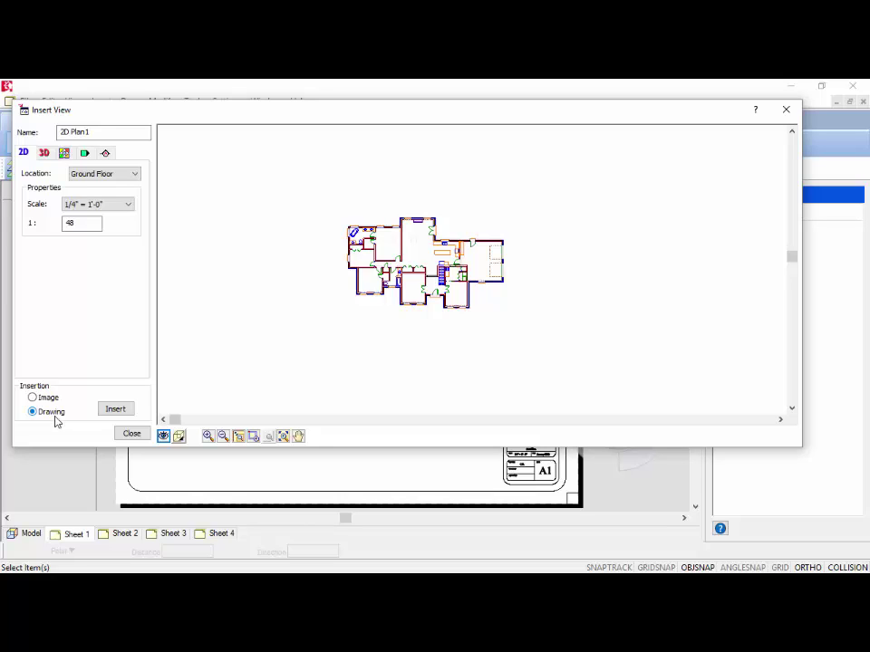
click(107, 410)
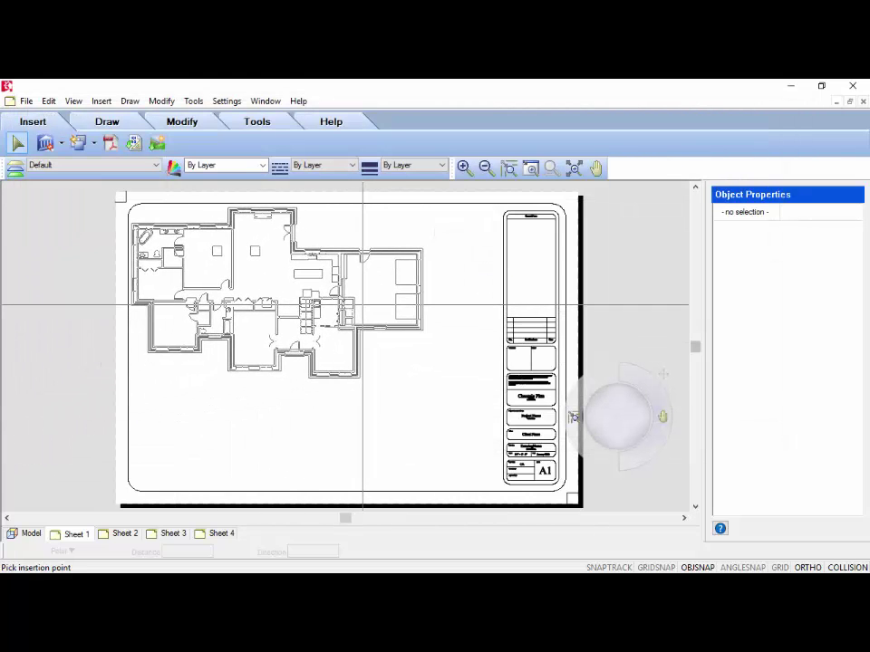
Step: Place the ground-floor plan in the upper-left of Sheet 1, beside the title block
click(363, 305)
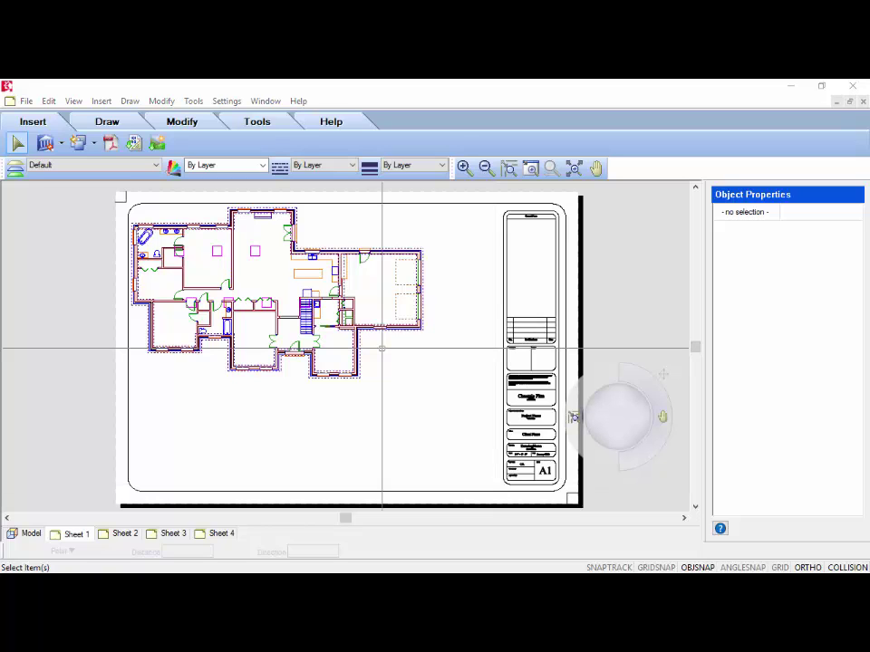
click(61, 143)
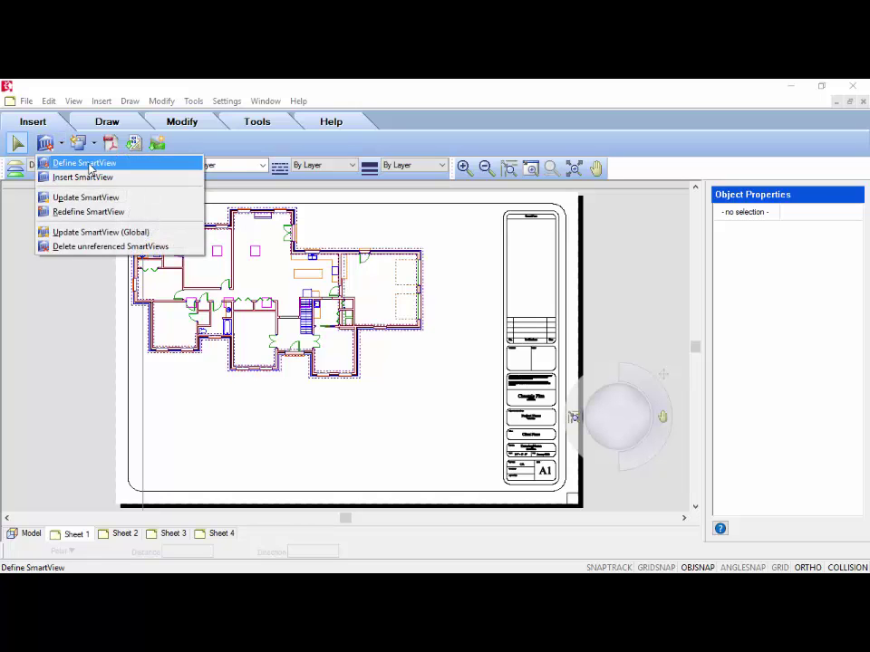
Step: Define a second SmartView, 2D Plan2, and switch it to an elevation view
click(88, 164)
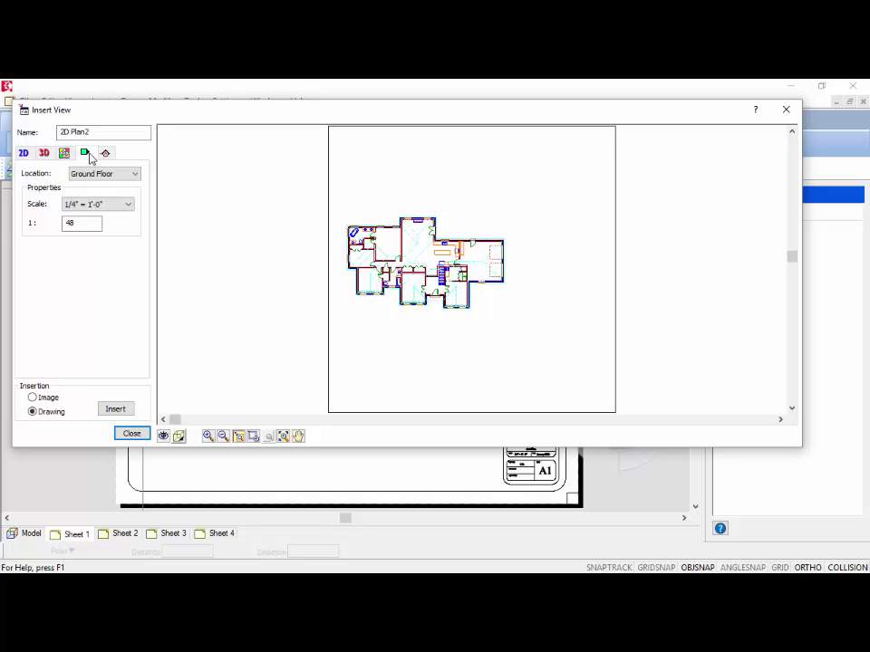
click(86, 153)
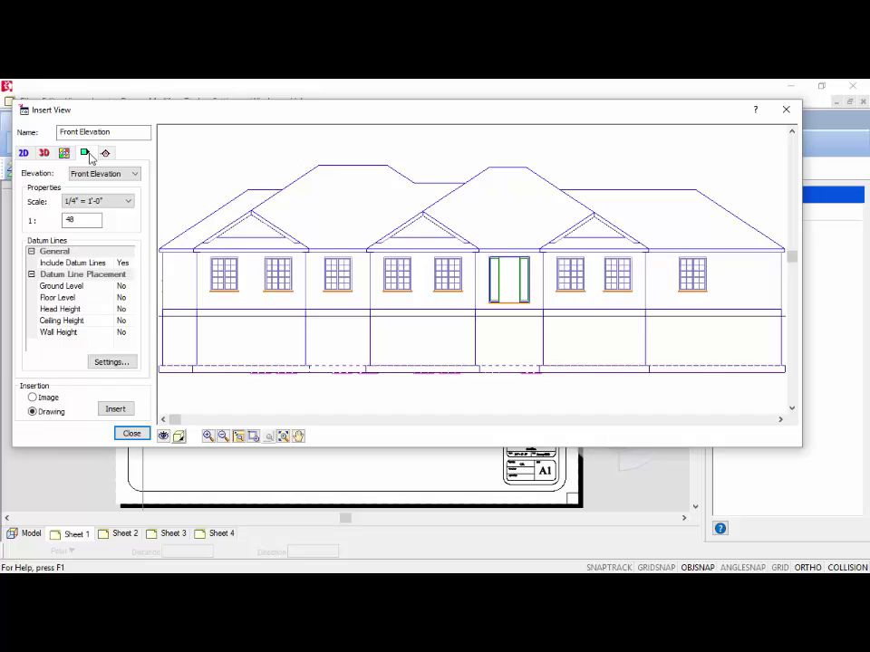
Step: Keep Front Elevation, render the preview Patterned, and choose the Ground Level datum option
click(134, 174)
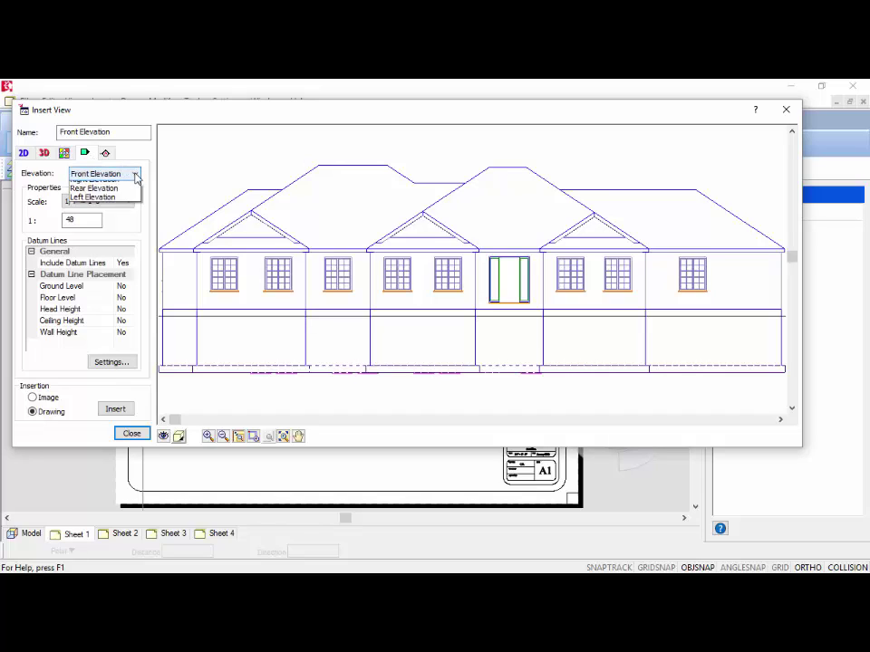
click(136, 177)
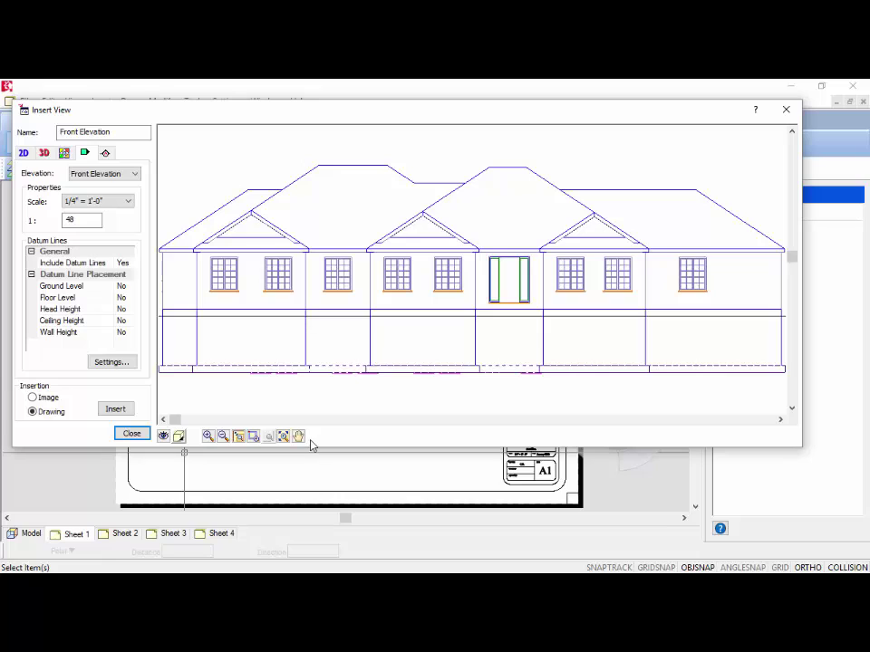
click(181, 438)
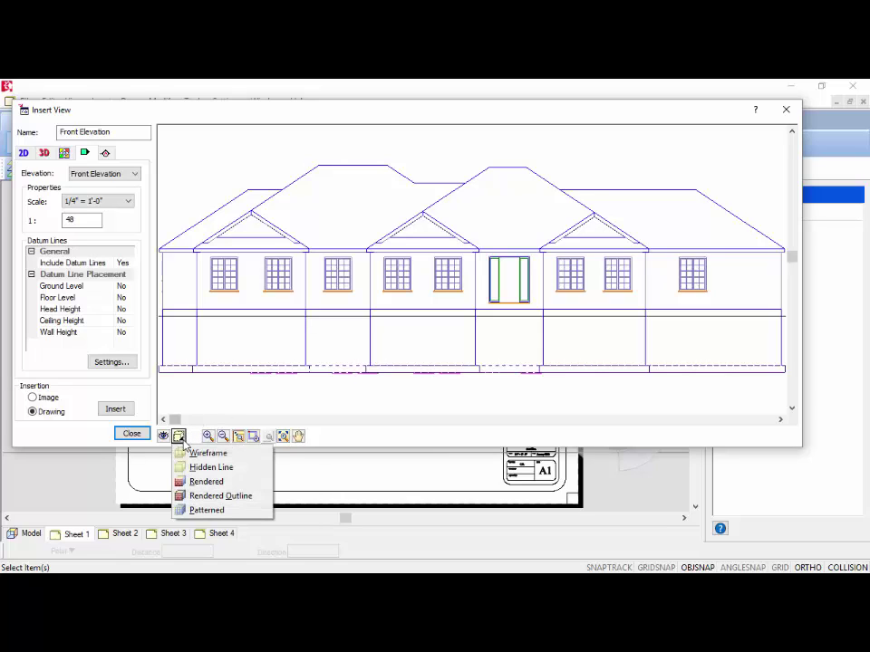
click(224, 511)
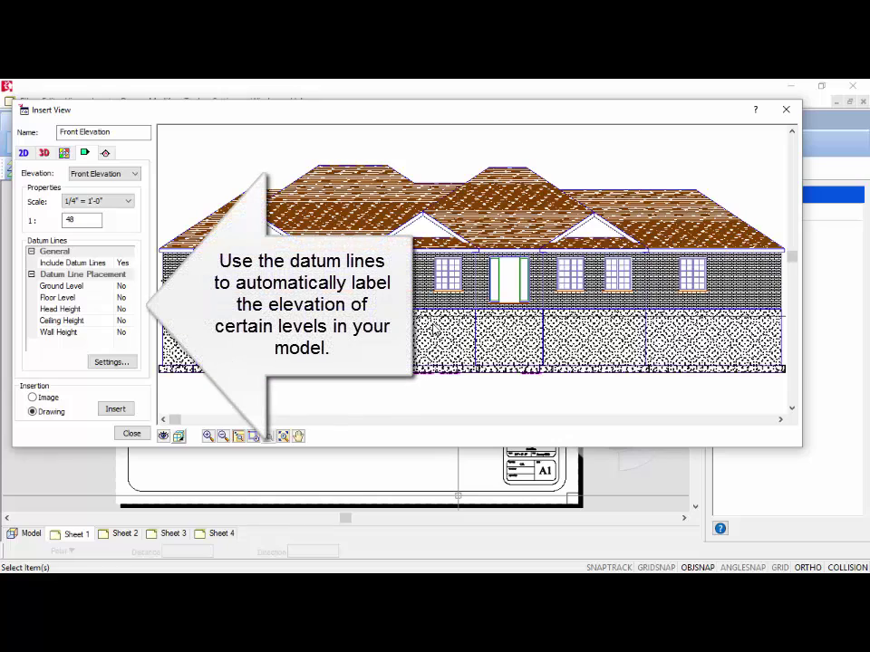
click(128, 287)
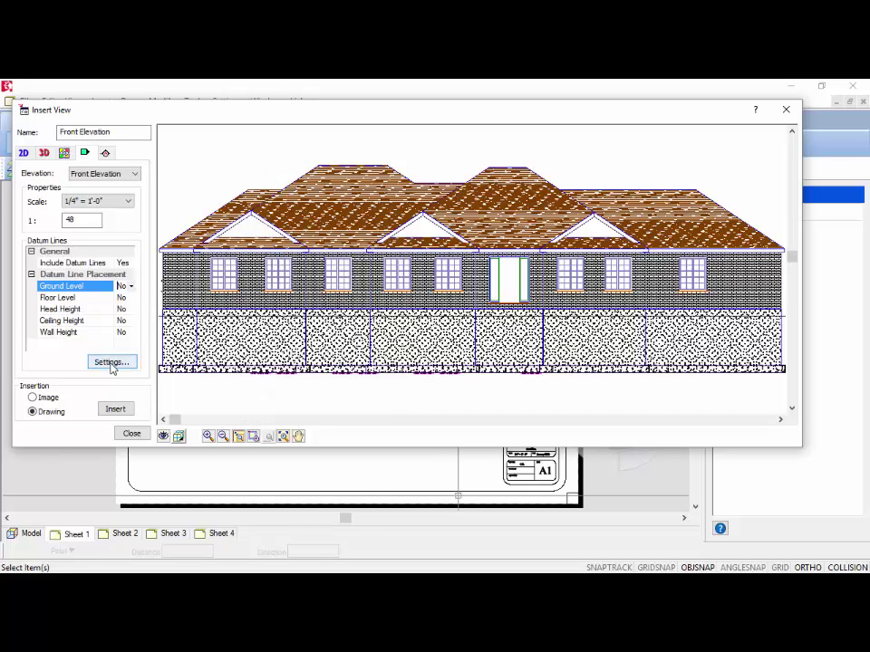
click(110, 363)
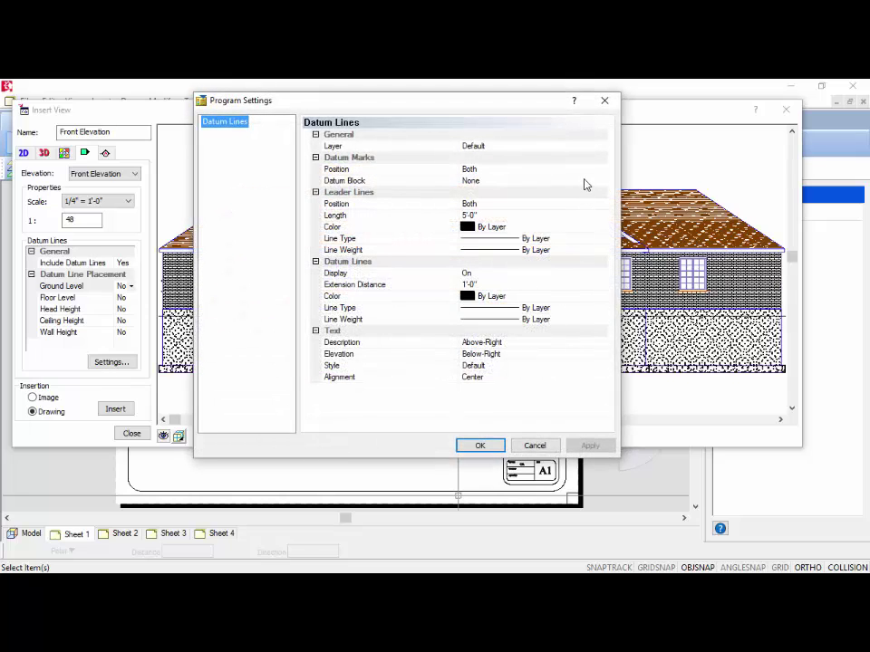
click(432, 182)
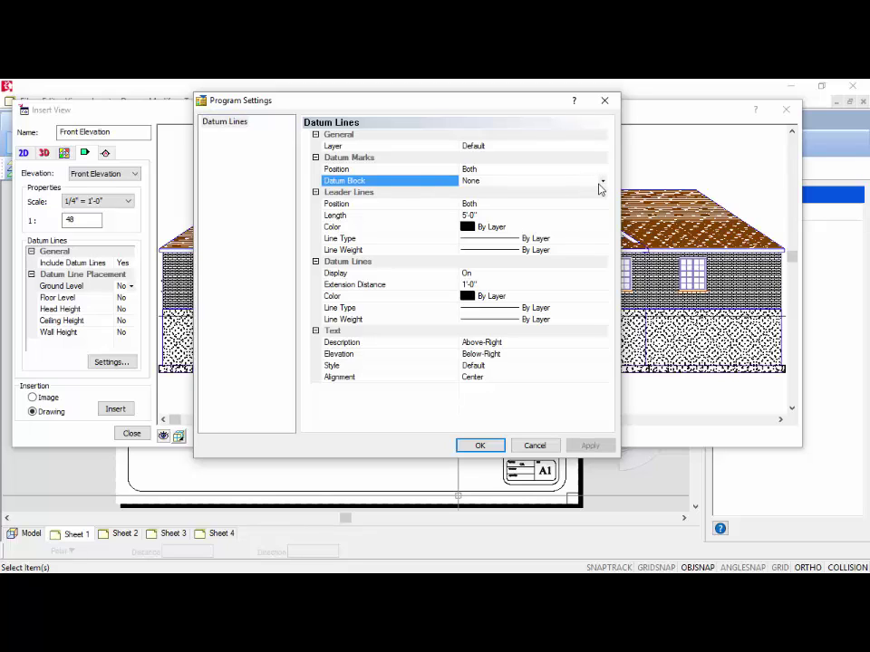
click(593, 241)
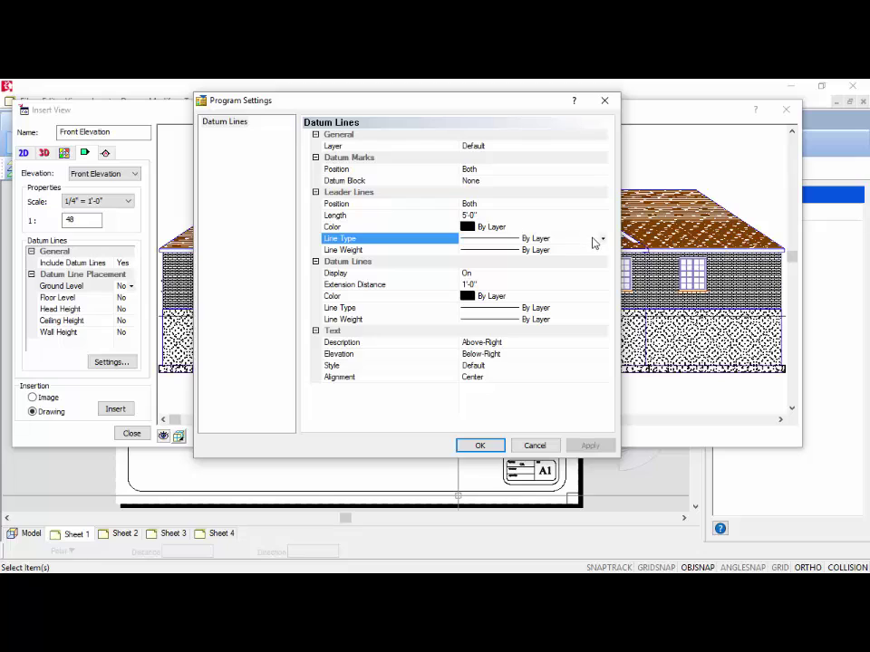
click(602, 239)
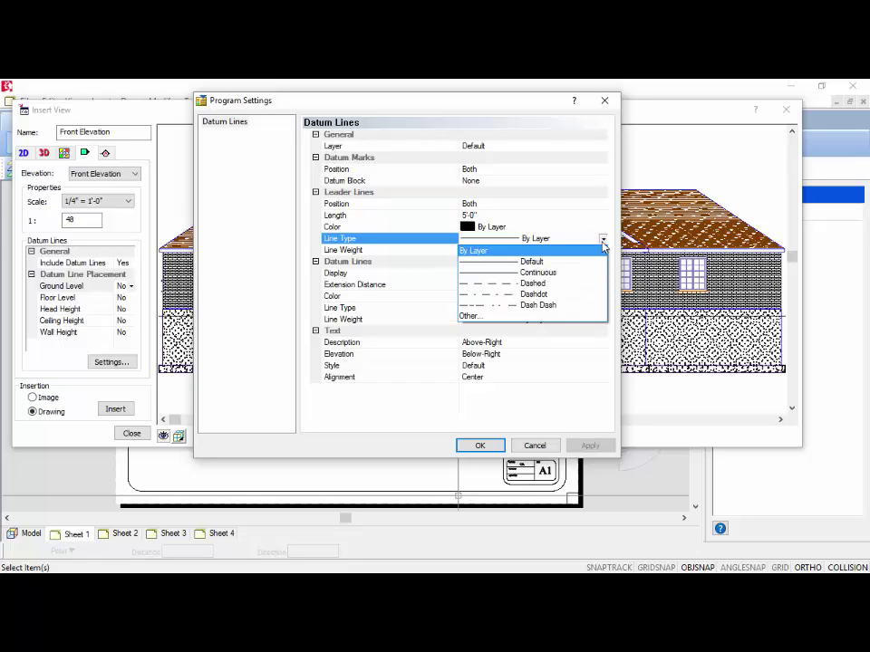
click(602, 248)
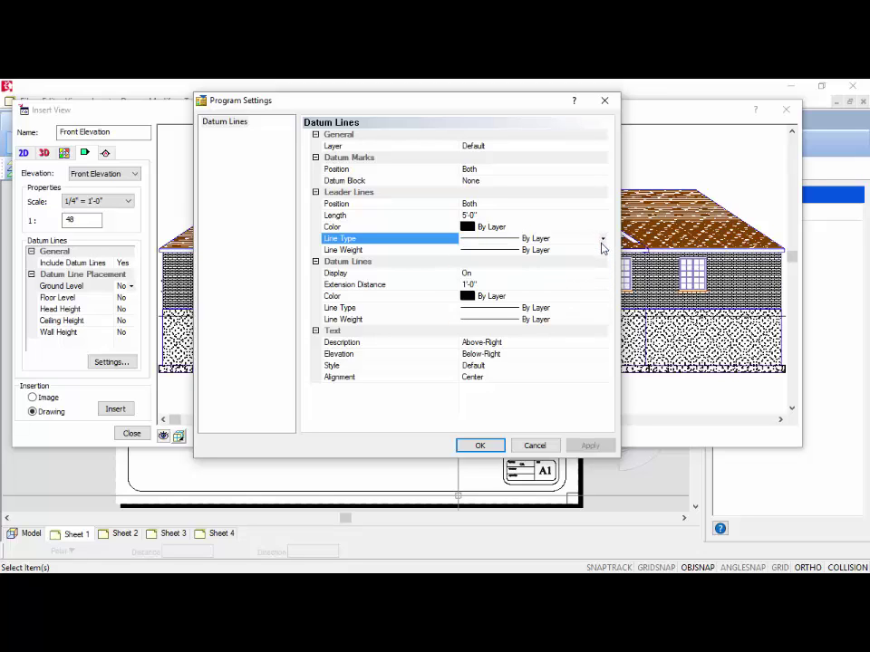
click(482, 446)
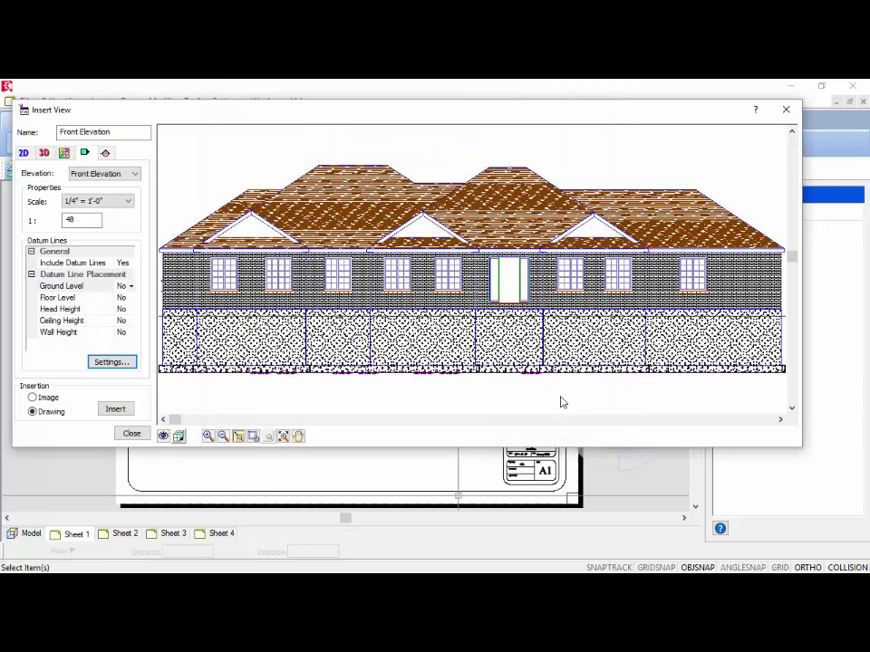
Step: Insert the patterned Front Elevation SmartView onto Sheet 1 below the ground-floor plan
click(115, 409)
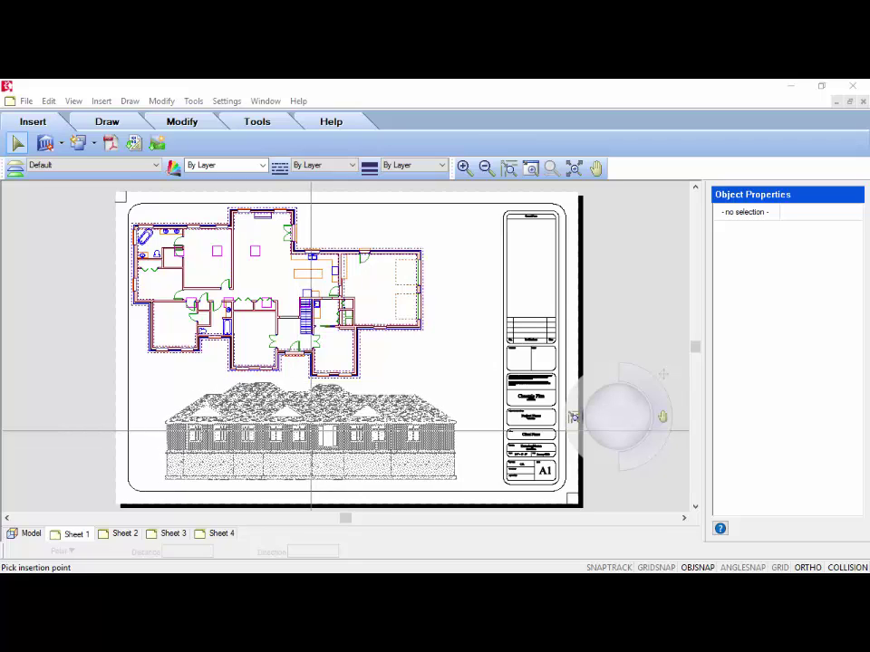
click(311, 433)
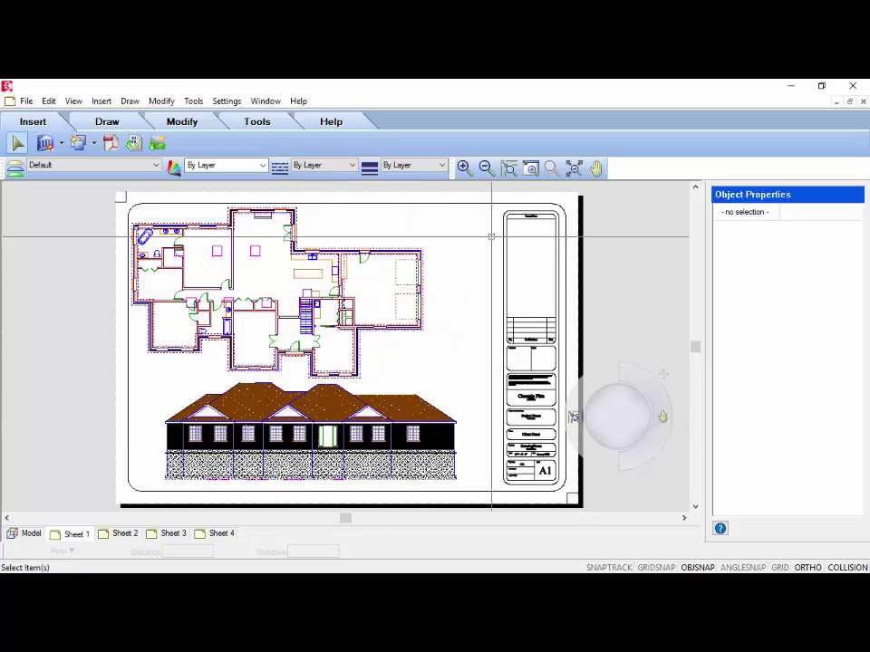
click(64, 145)
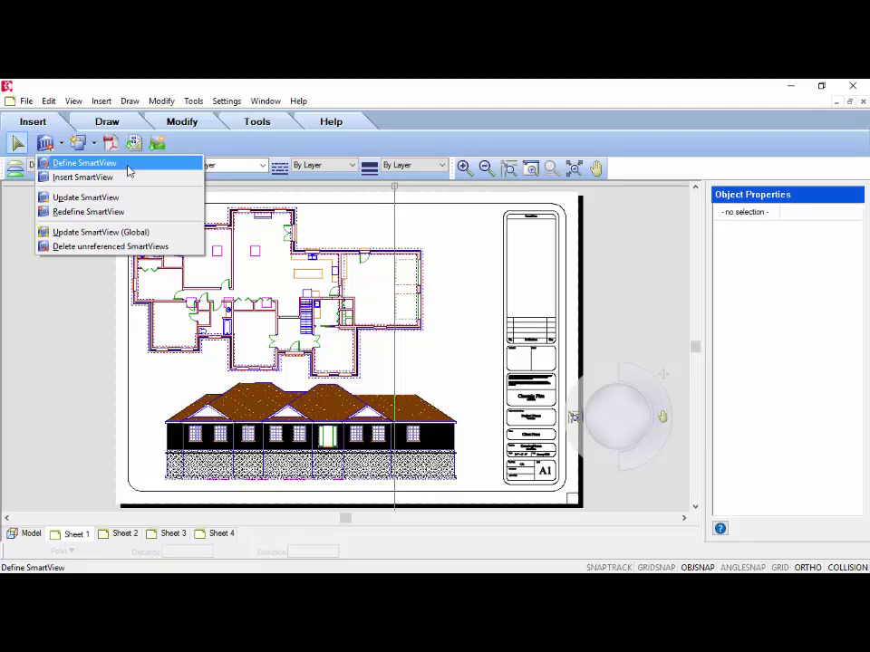
click(128, 165)
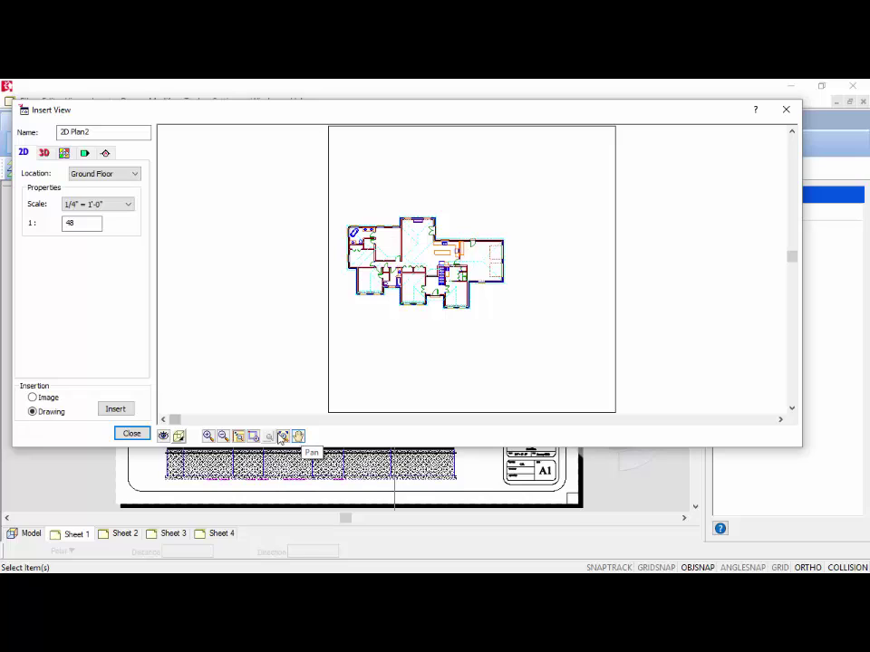
click(132, 434)
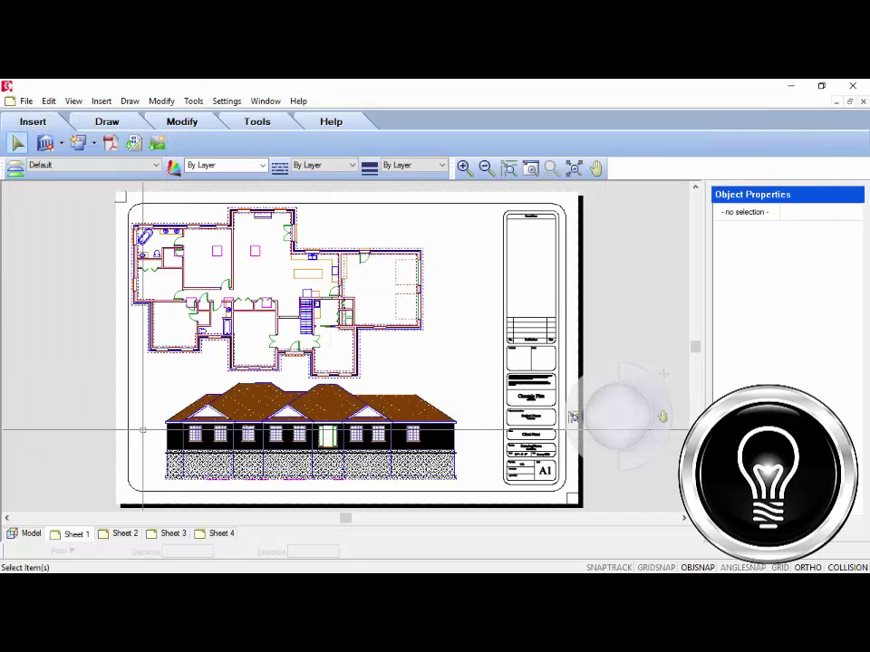